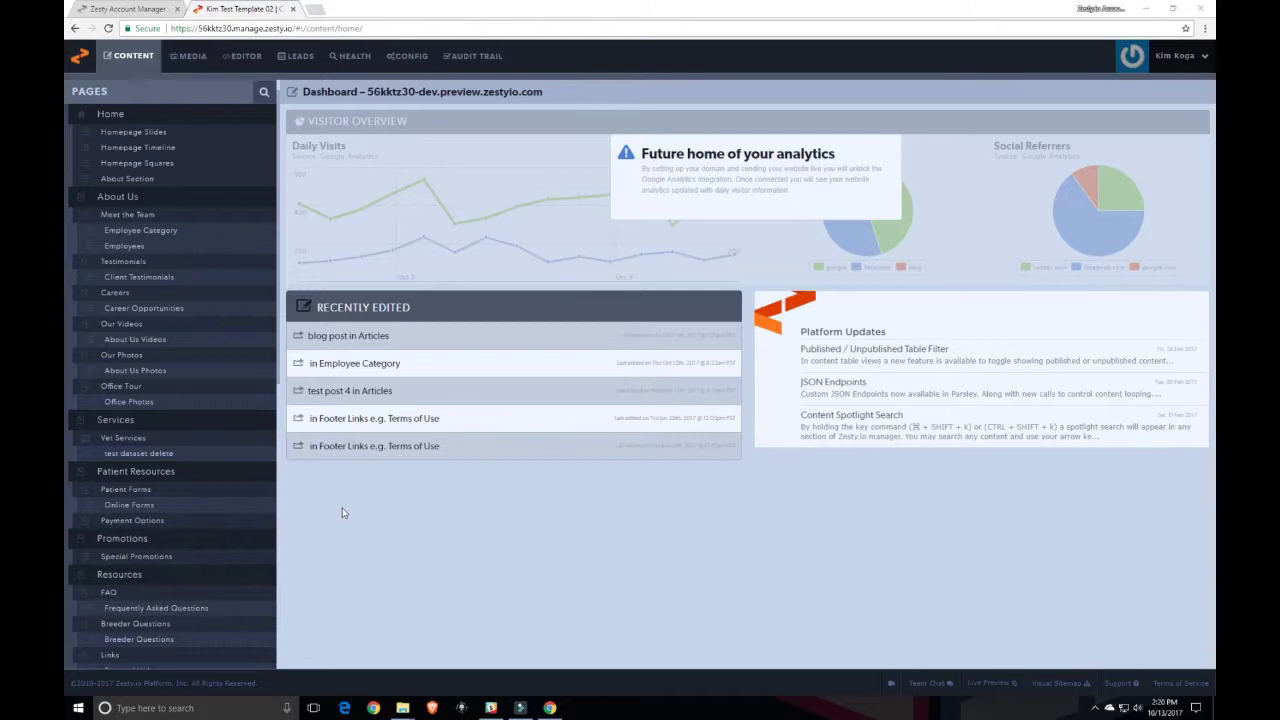
Start a new article from the Blog Articles list
{"action": "scroll", "coordinate": [155, 478], "scroll_direction": "down", "scroll_amount": 4}
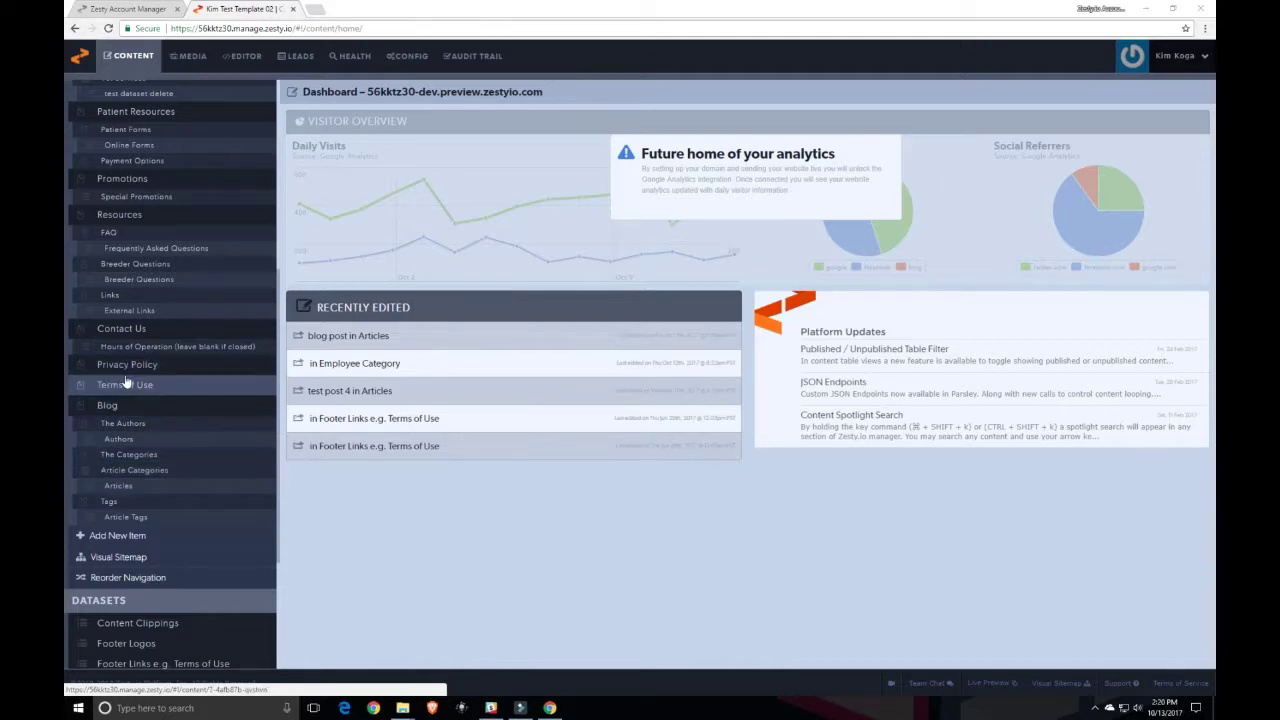
{"action": "left_click", "coordinate": [110, 472]}
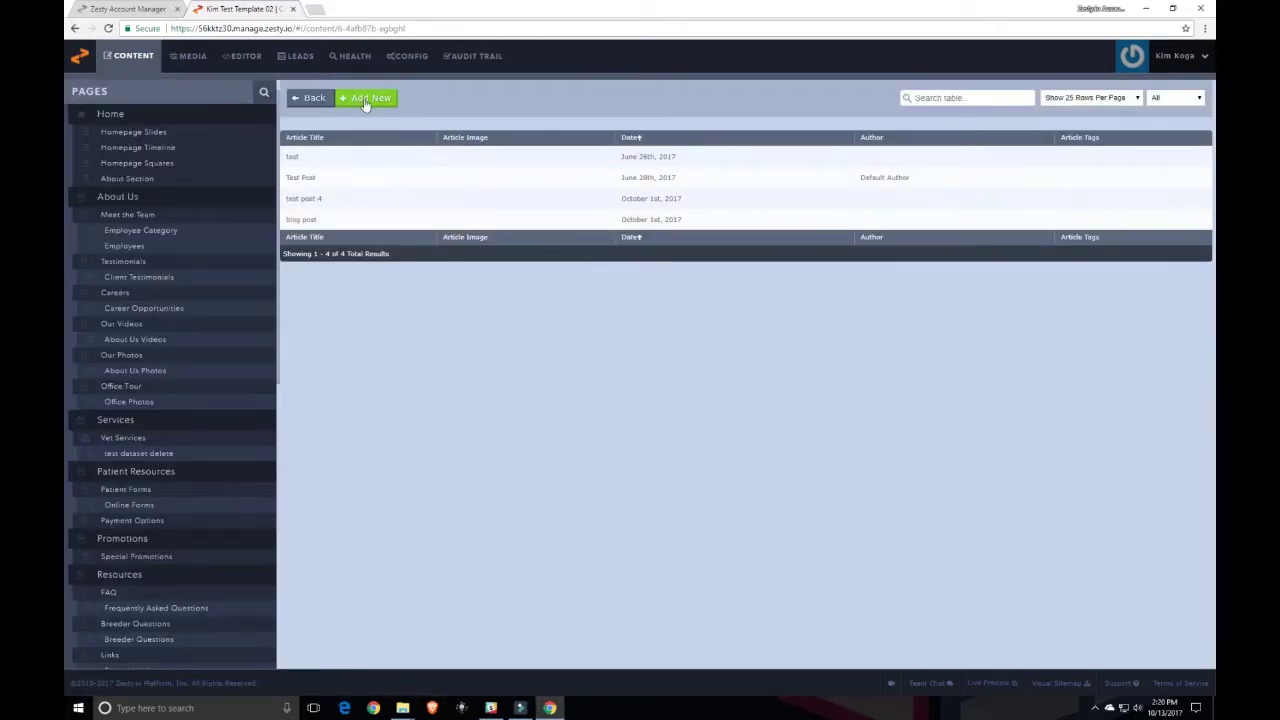
{"action": "left_click", "coordinate": [365, 100]}
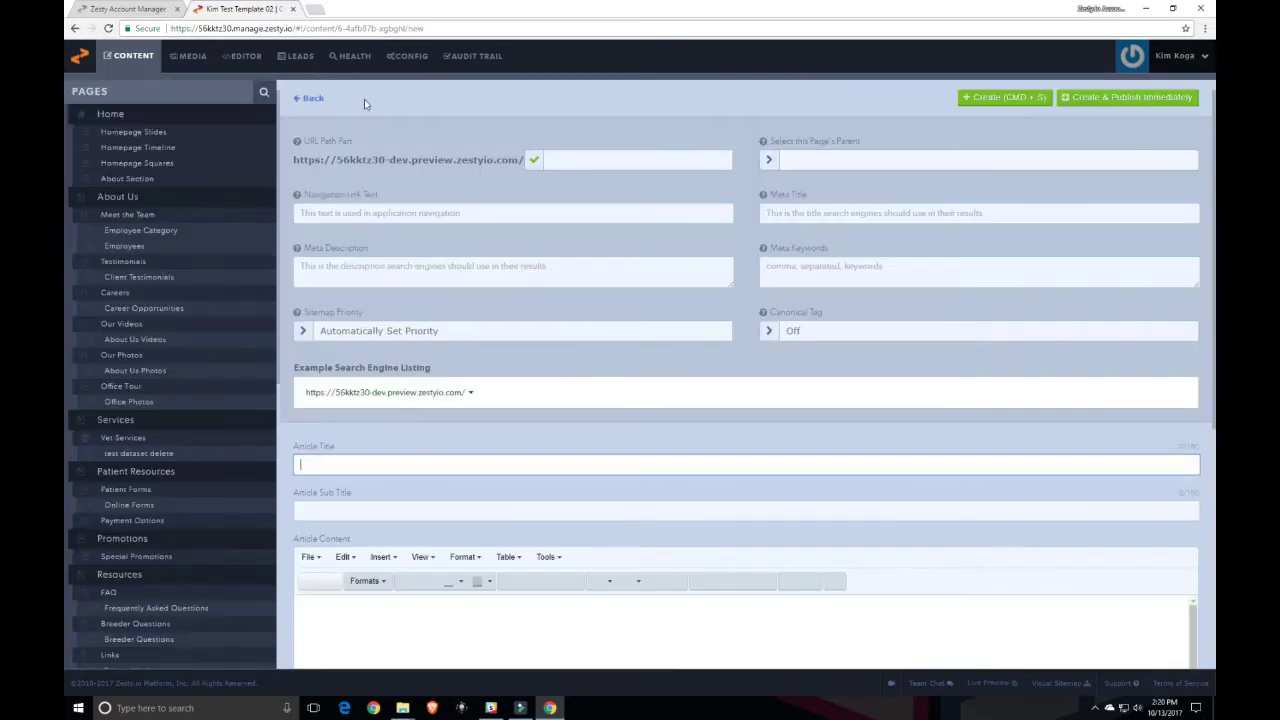
Create the article titled 'test post 5' with the date 2017-10-19
{"action": "left_click", "coordinate": [329, 463]}
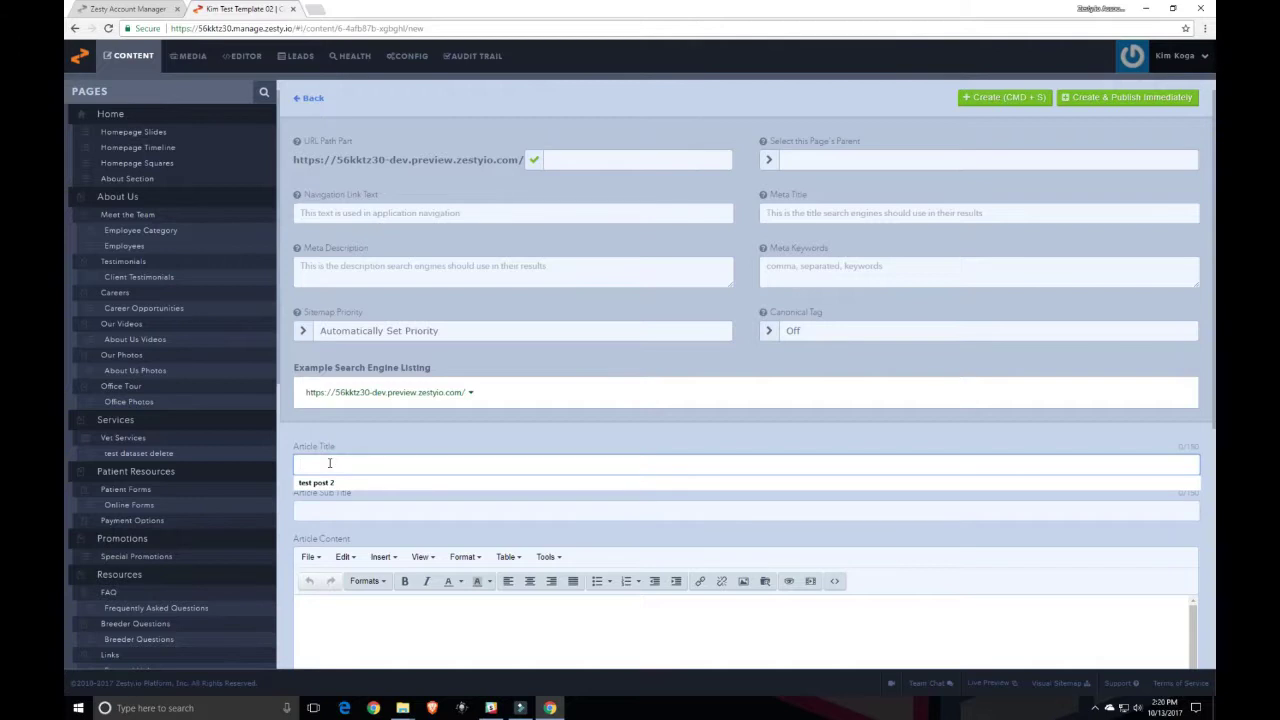
{"action": "type", "text": "test post"}
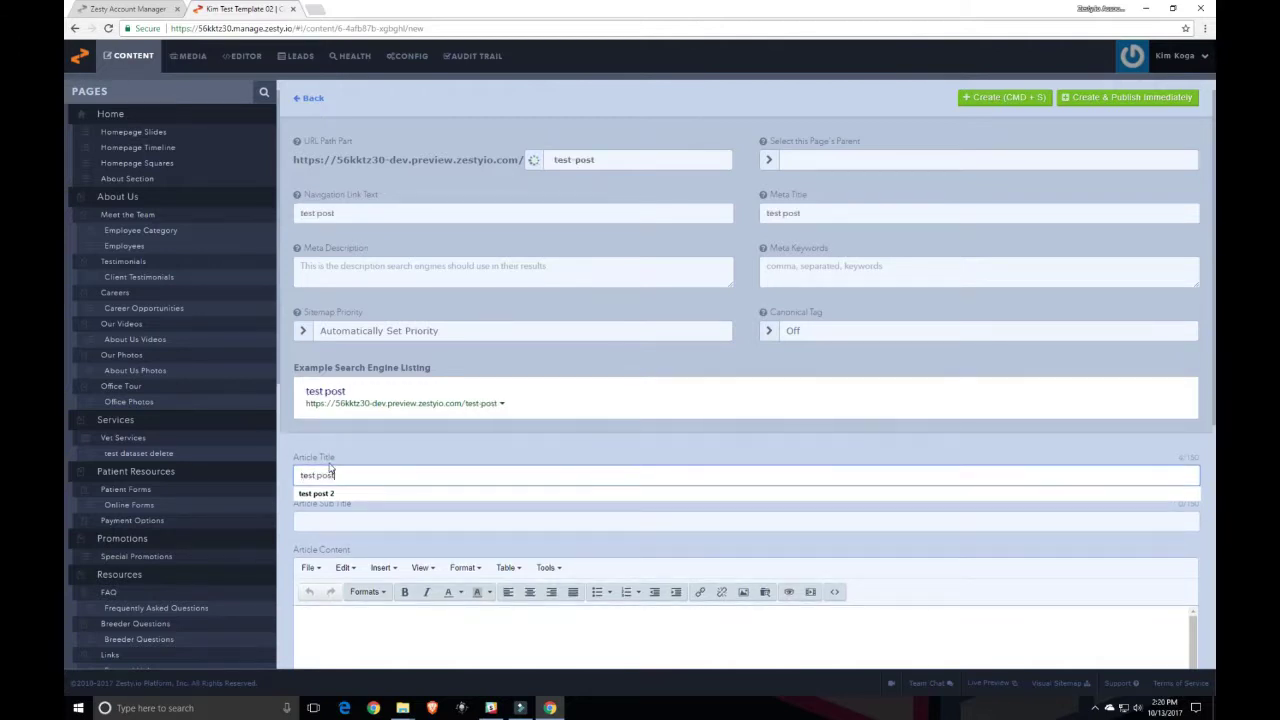
{"action": "type", "text": " 5"}
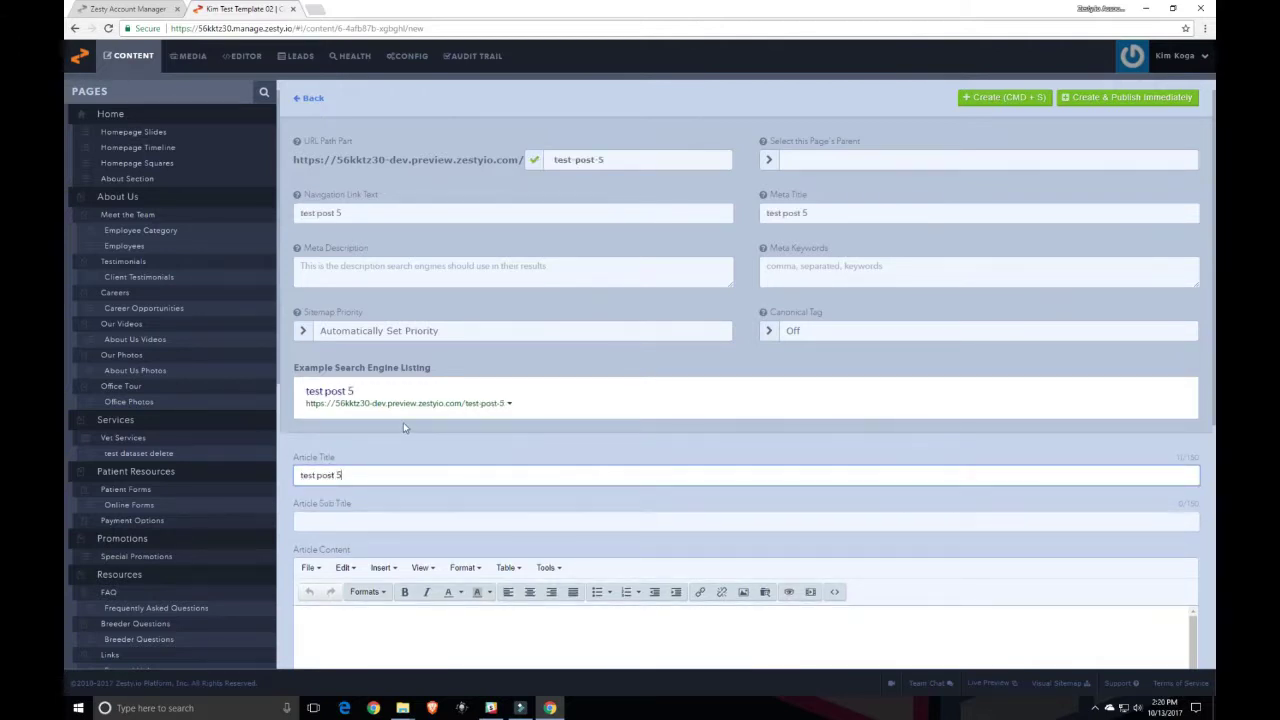
{"action": "scroll", "coordinate": [403, 428], "scroll_direction": "down", "scroll_amount": 4}
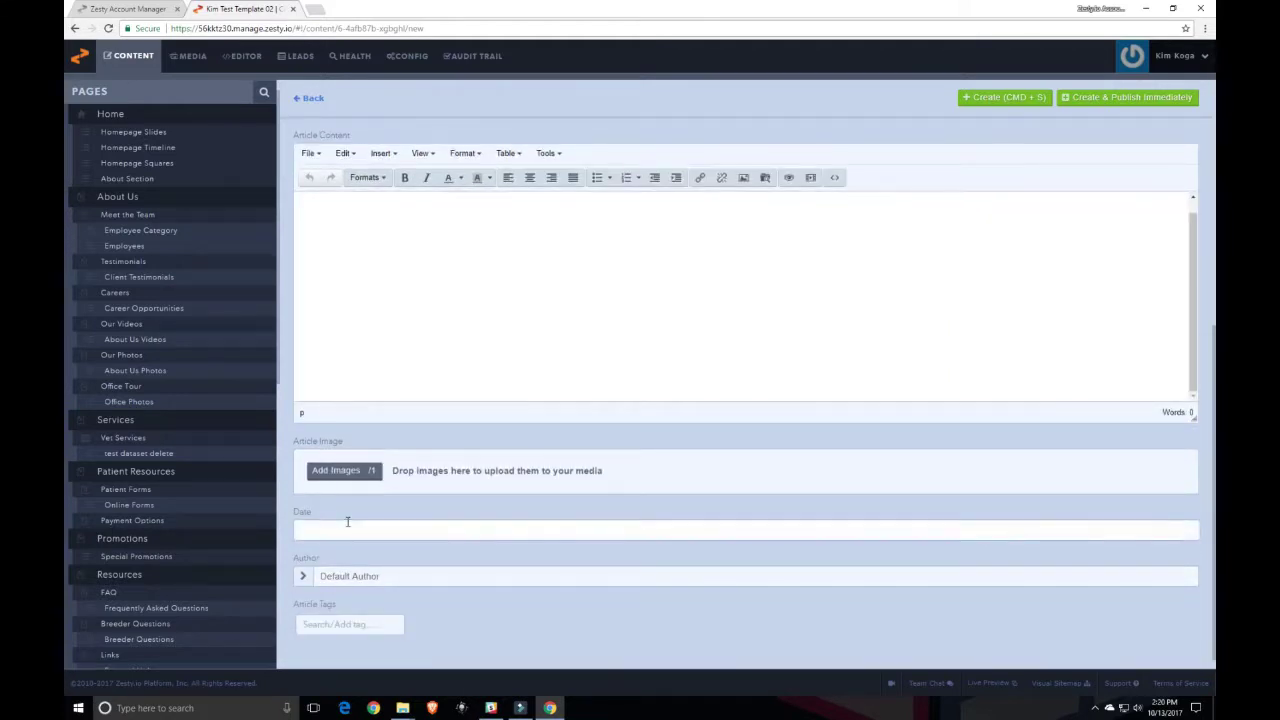
{"action": "left_click", "coordinate": [347, 521]}
{"action": "left_click", "coordinate": [360, 605]}
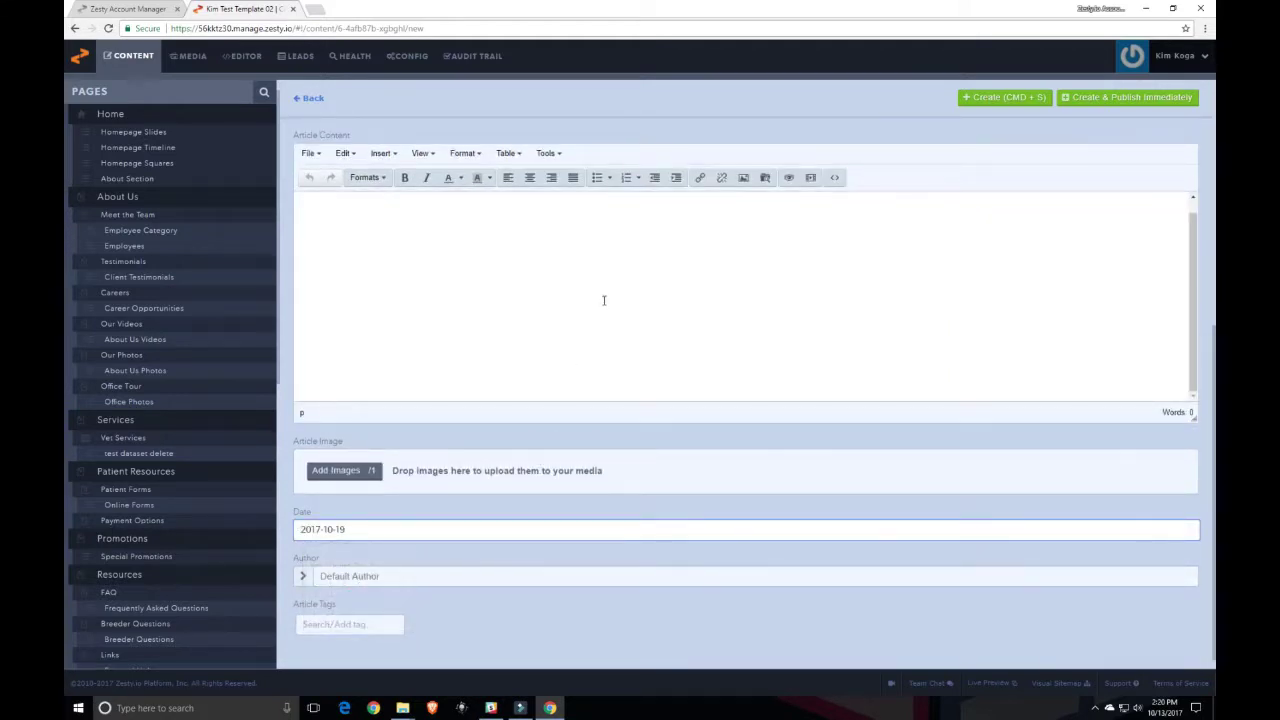
{"action": "scroll", "coordinate": [589, 355], "scroll_direction": "up", "scroll_amount": 5}
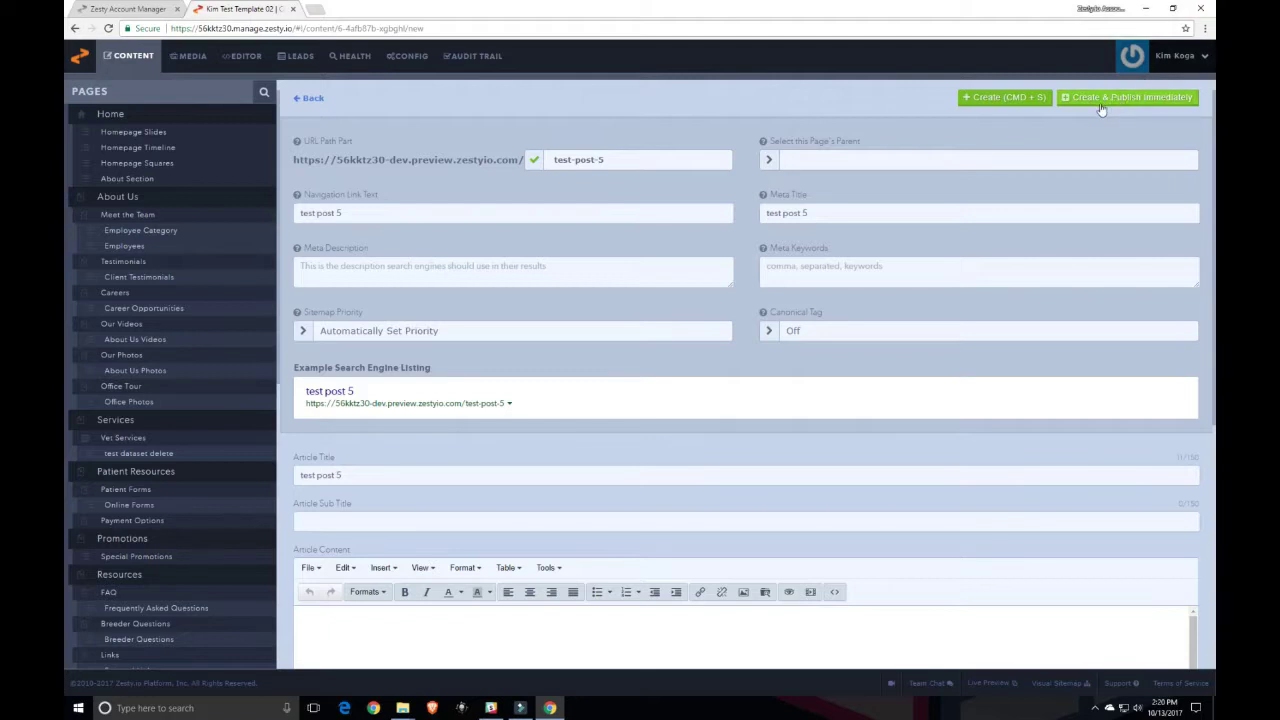
{"action": "left_click", "coordinate": [1003, 100]}
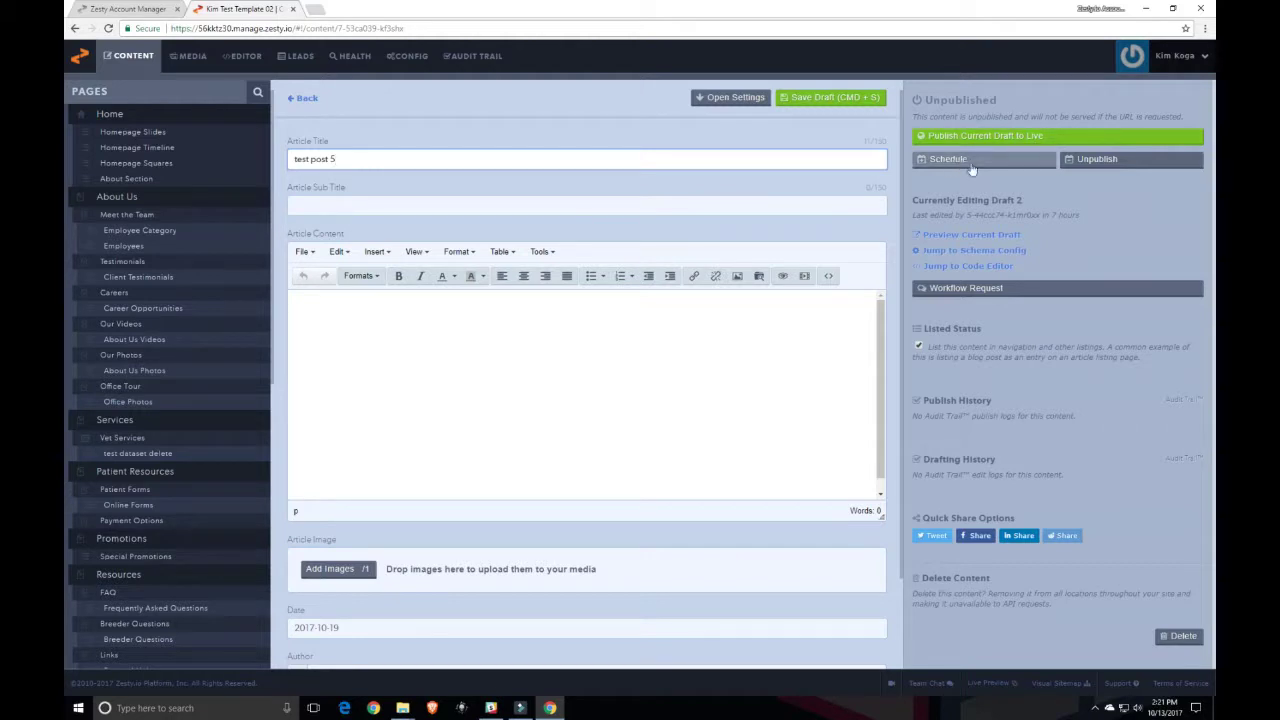
Enter 'some content here' as the article body and save it as Draft 3
{"action": "left_click", "coordinate": [1120, 170]}
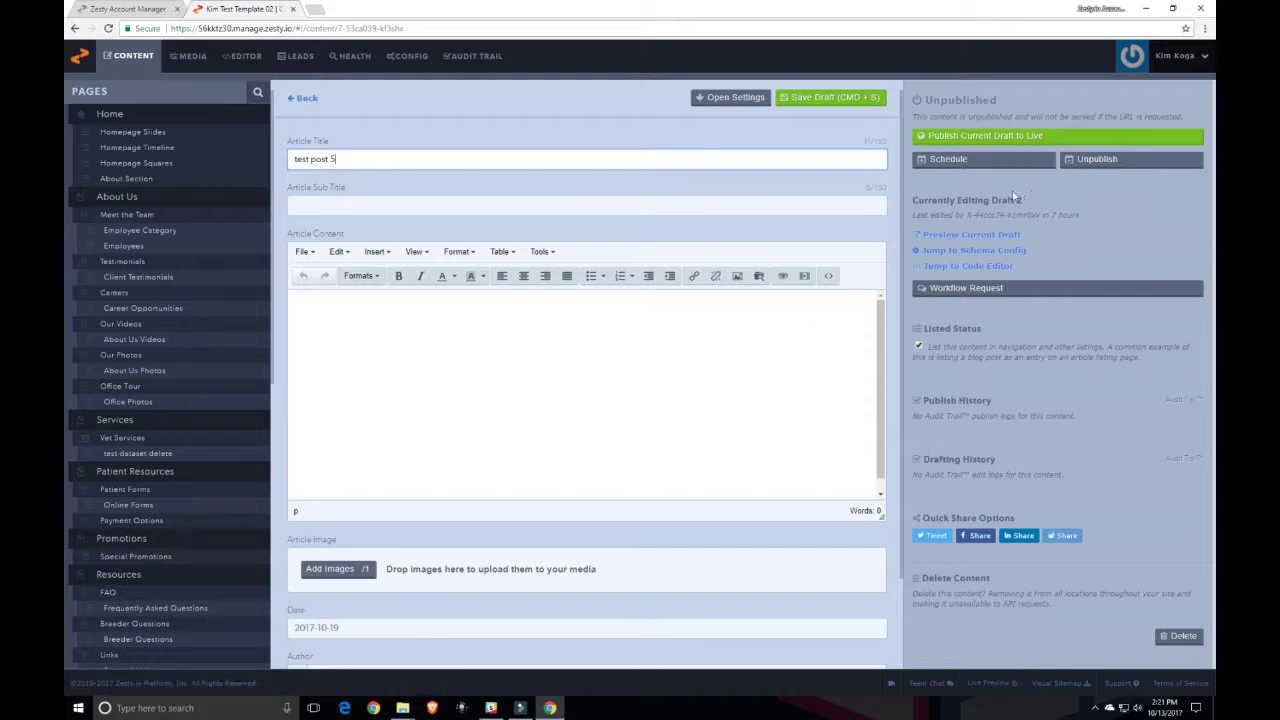
{"action": "left_click", "coordinate": [575, 324]}
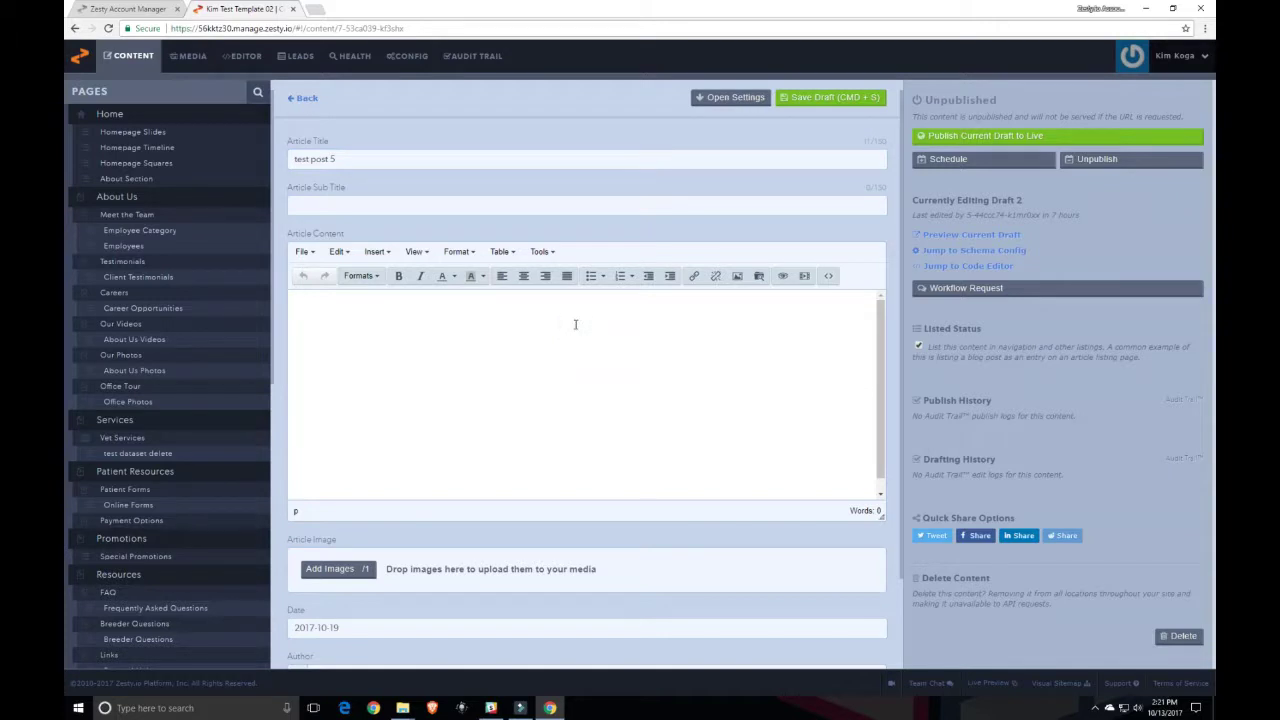
{"action": "type", "text": "some content here"}
{"action": "left_click", "coordinate": [843, 96]}
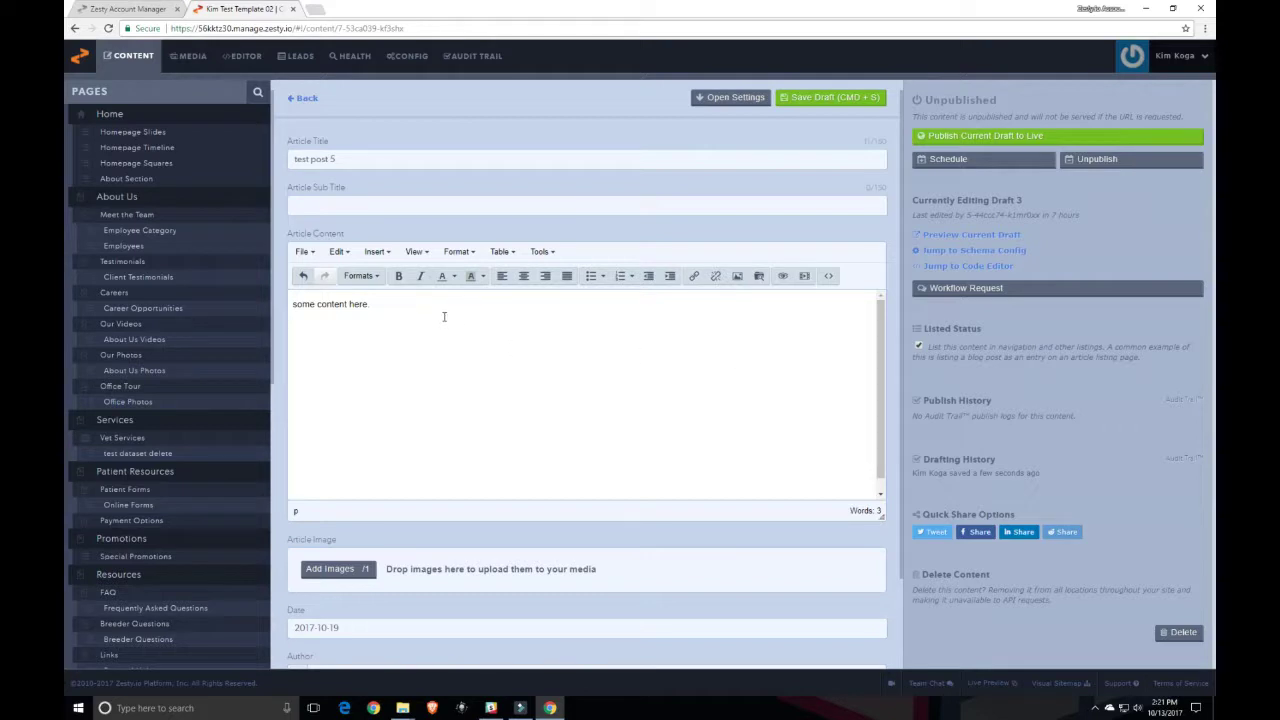
Pick October 27, 2017 as the scheduled publish date in the Schedule calendar
{"action": "left_click", "coordinate": [979, 164]}
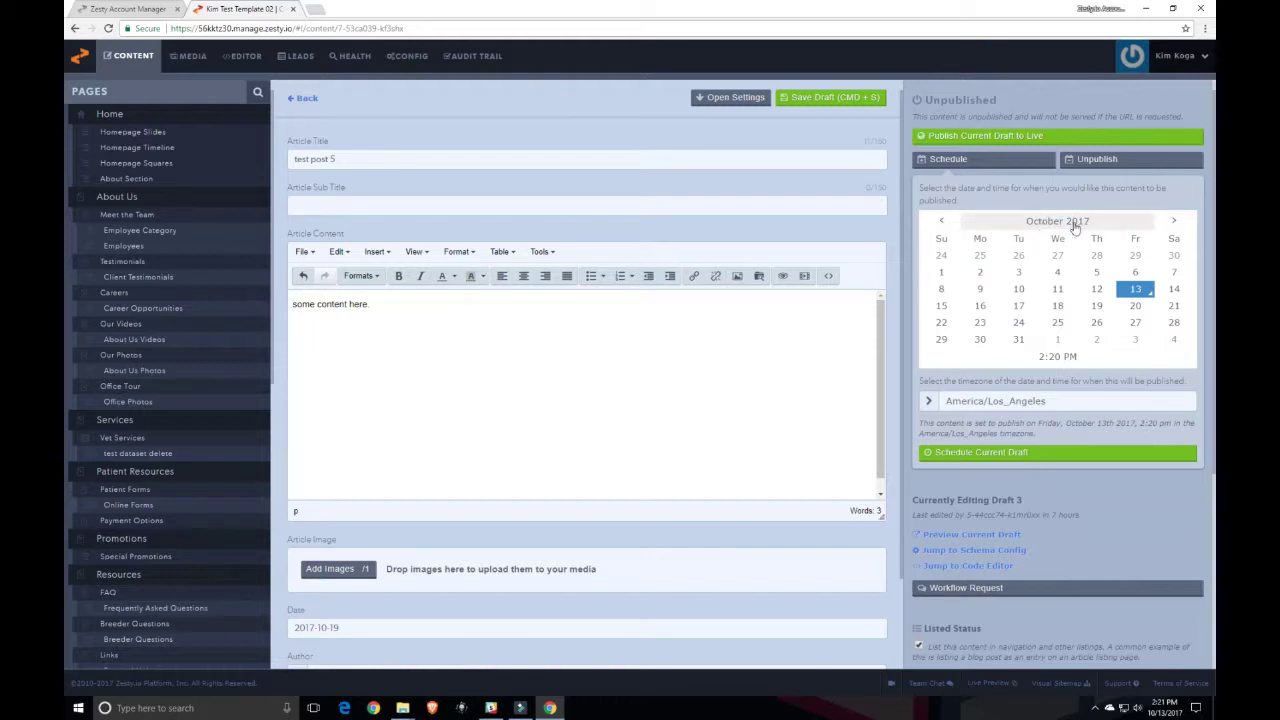
{"action": "left_click", "coordinate": [1173, 221]}
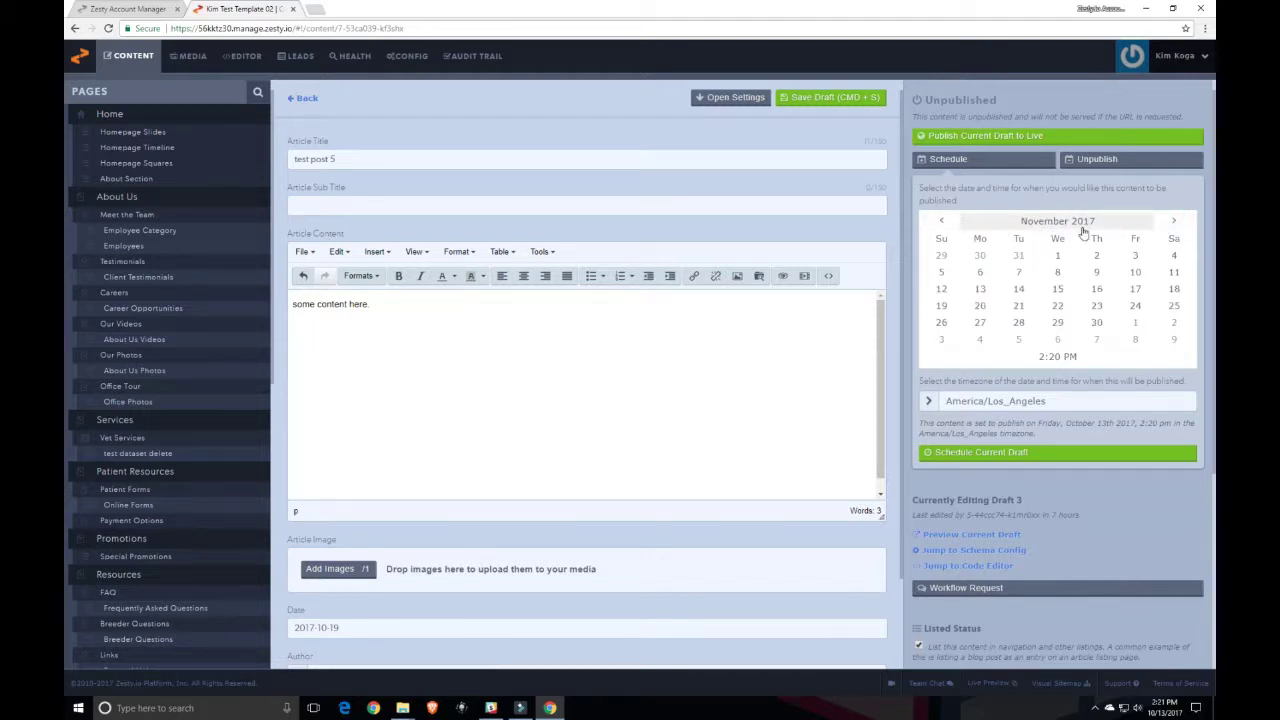
{"action": "left_click", "coordinate": [941, 221]}
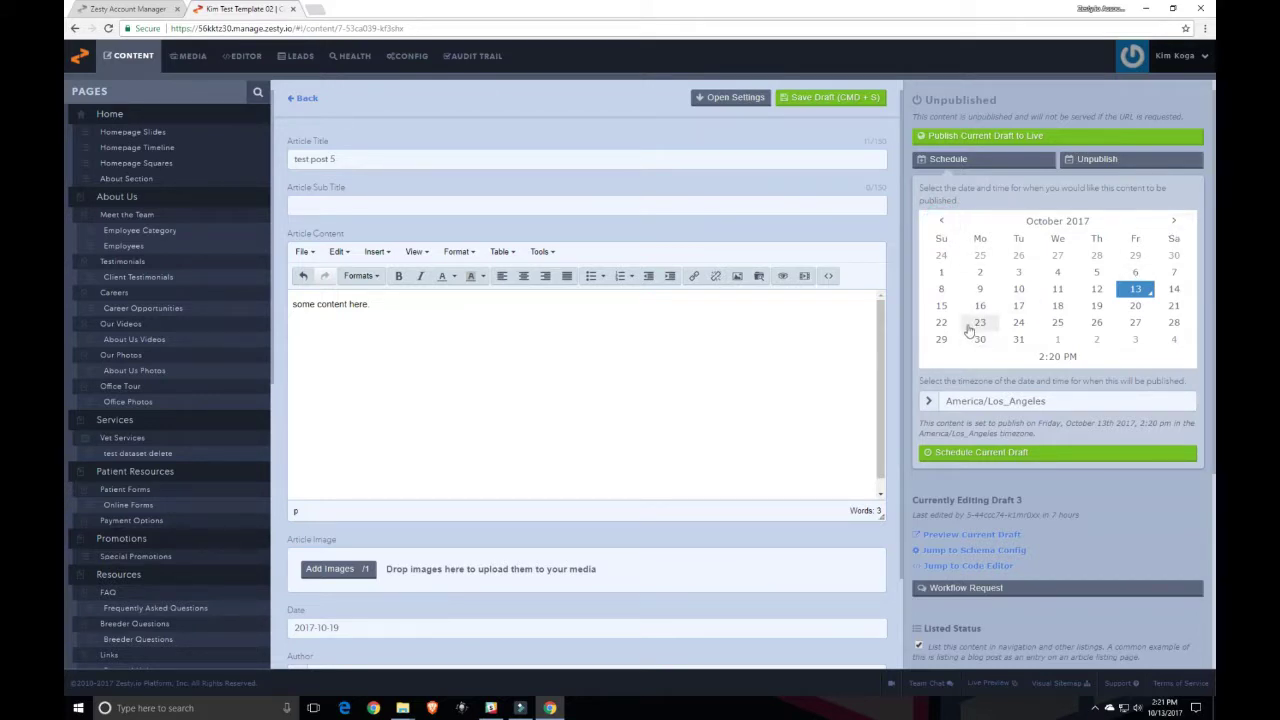
{"action": "left_click", "coordinate": [1137, 327]}
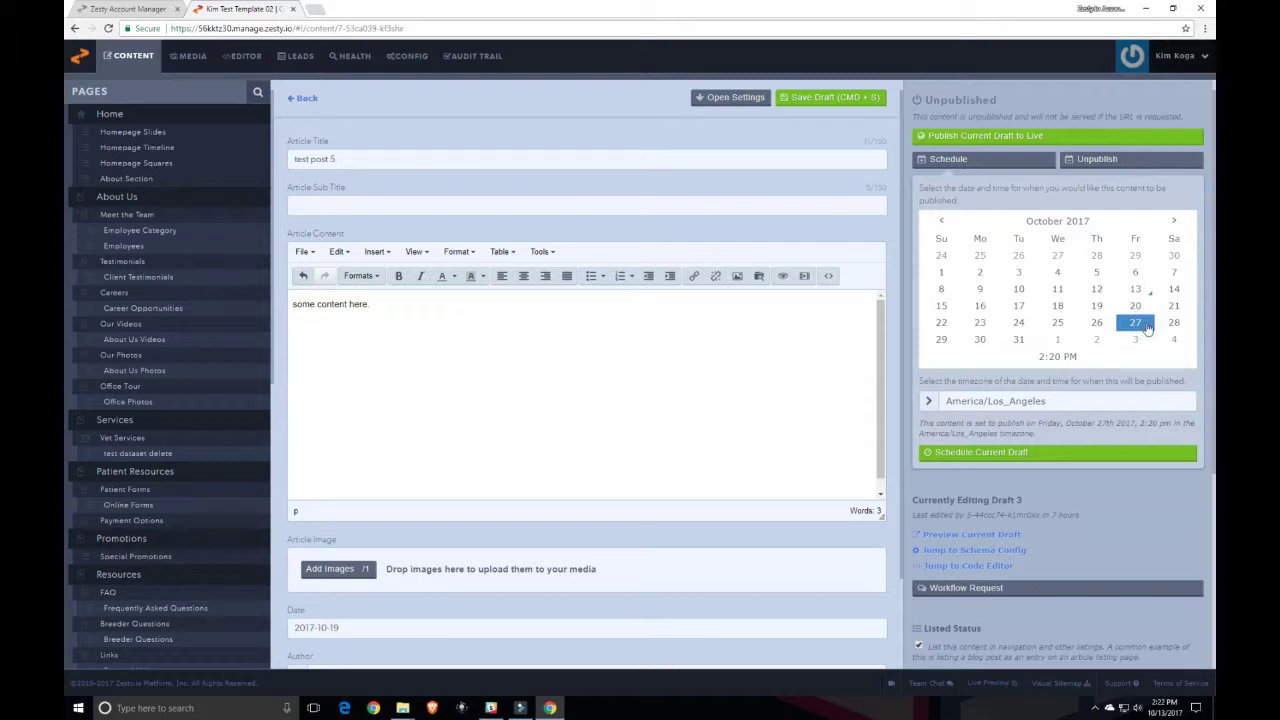
{"action": "left_click", "coordinate": [1048, 366]}
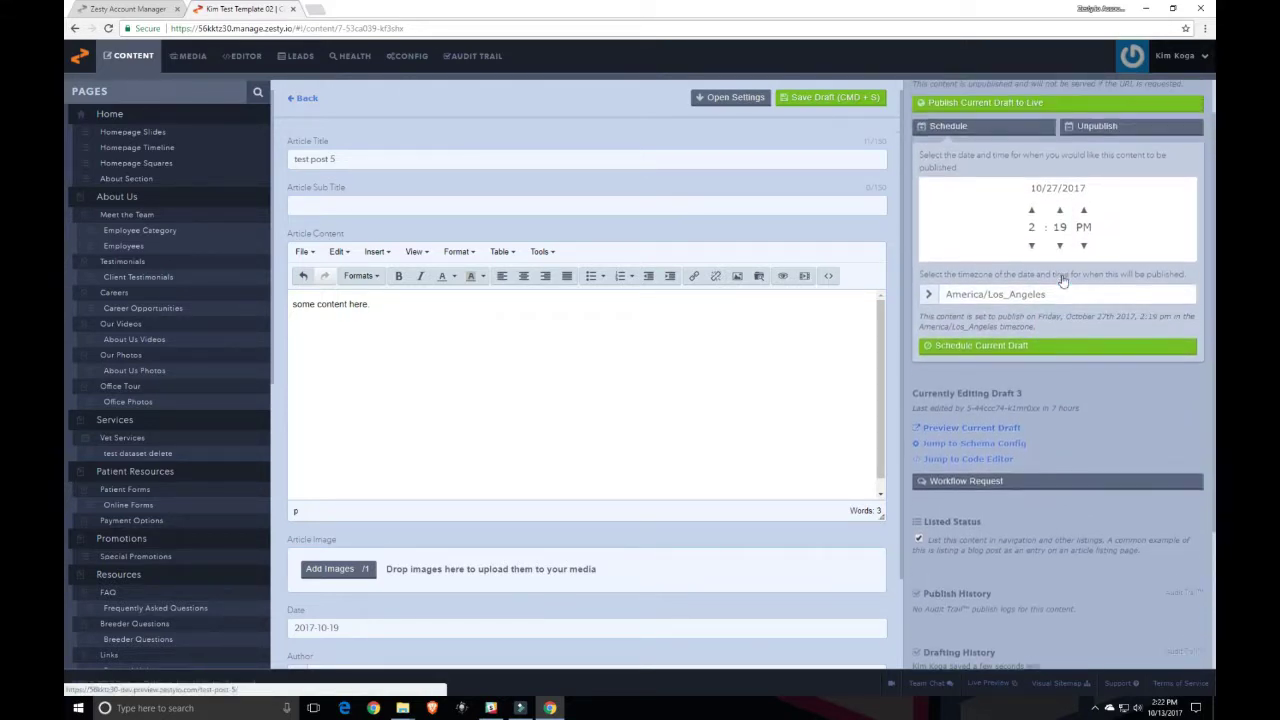
Set the scheduled publish time to 4:15 PM, leaving the timezone at America/Los_Angeles
{"action": "left_click", "coordinate": [1060, 279]}
{"action": "left_click", "coordinate": [1032, 243]}
{"action": "left_click", "coordinate": [1032, 243]}
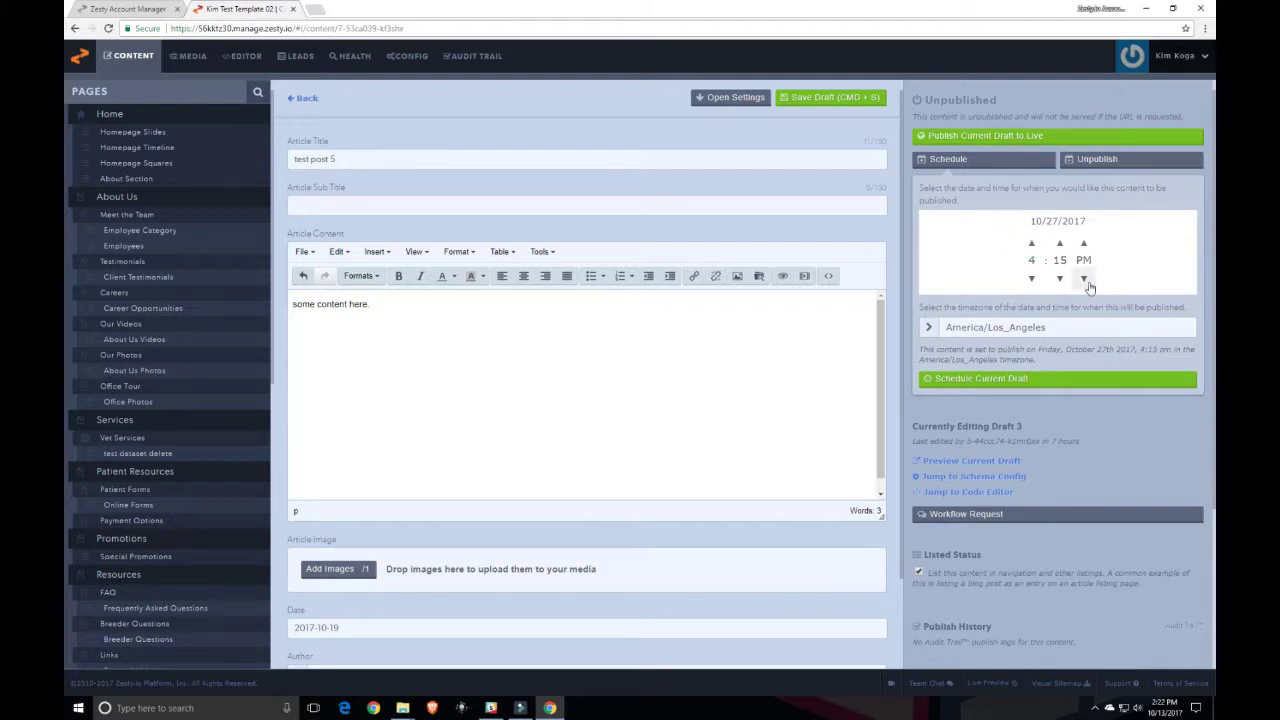
{"action": "left_click", "coordinate": [1085, 279]}
{"action": "left_click", "coordinate": [1085, 279]}
{"action": "left_click", "coordinate": [1085, 279]}
{"action": "left_click", "coordinate": [1085, 279]}
{"action": "left_click", "coordinate": [929, 328]}
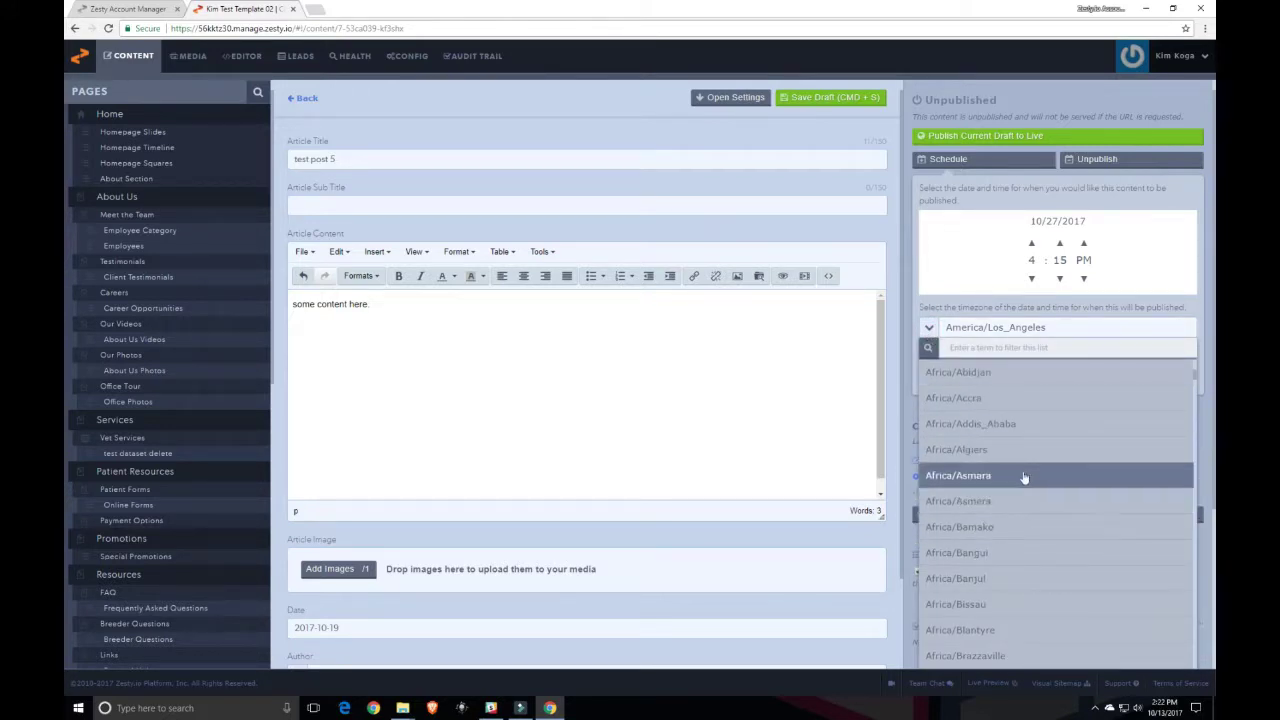
{"action": "left_click", "coordinate": [929, 328]}
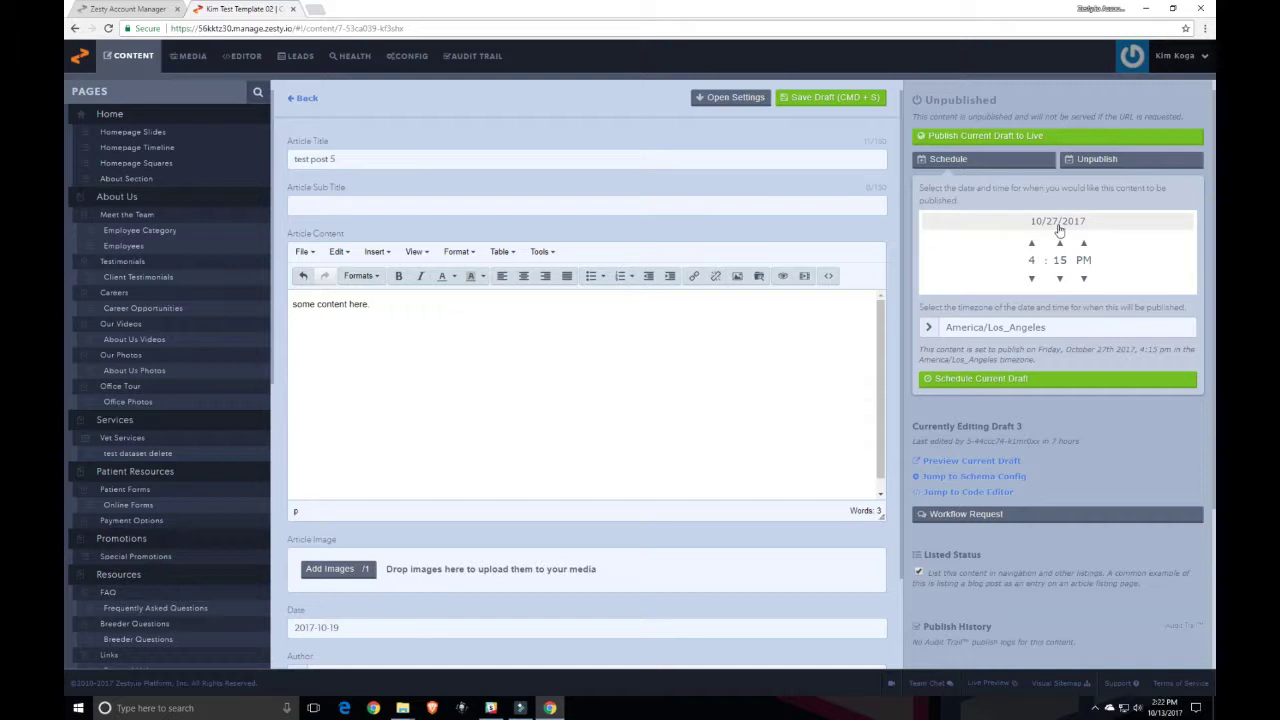
Change the publish date to October 26, 2017 and schedule Draft 3
{"action": "left_click", "coordinate": [1059, 230]}
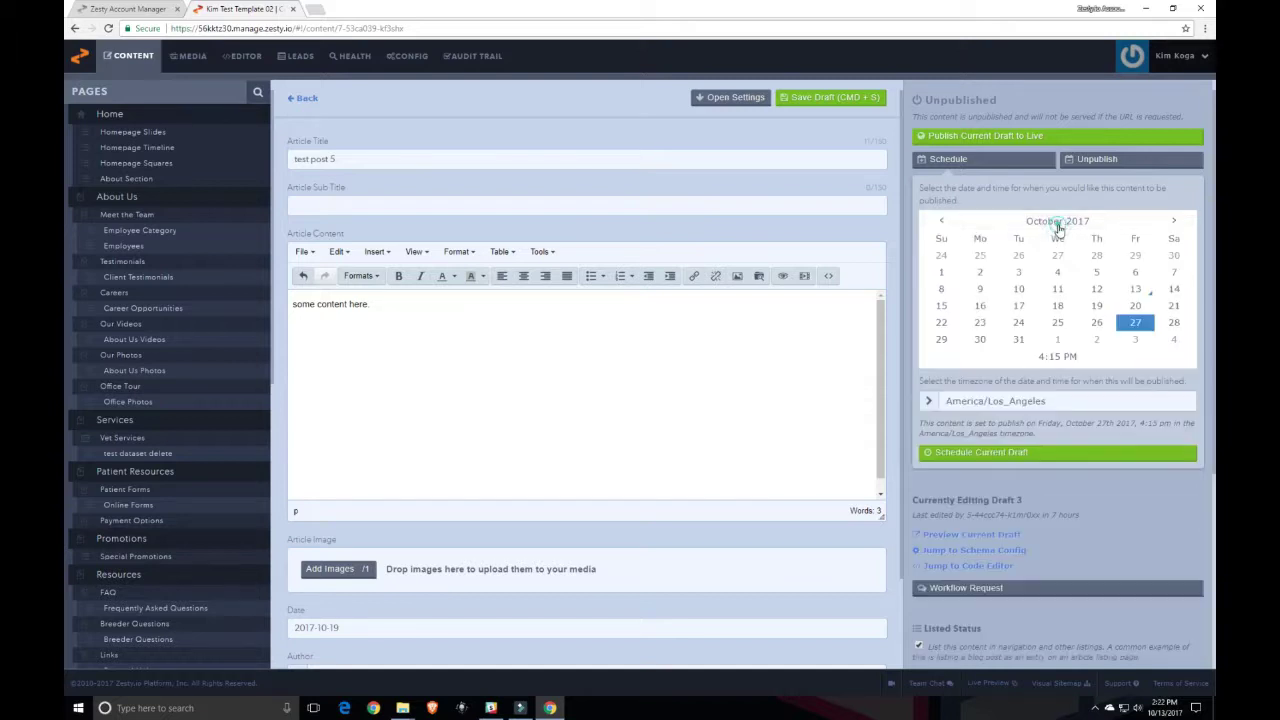
{"action": "left_click", "coordinate": [1096, 322]}
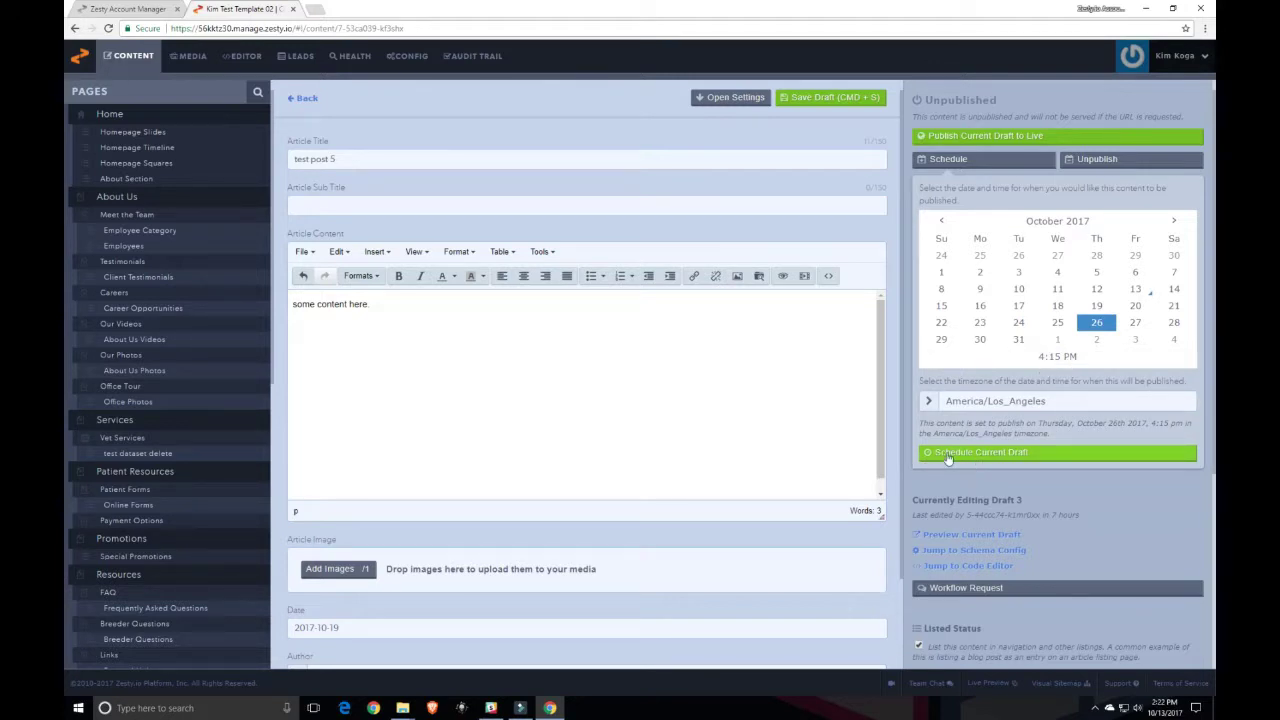
{"action": "left_click", "coordinate": [996, 459]}
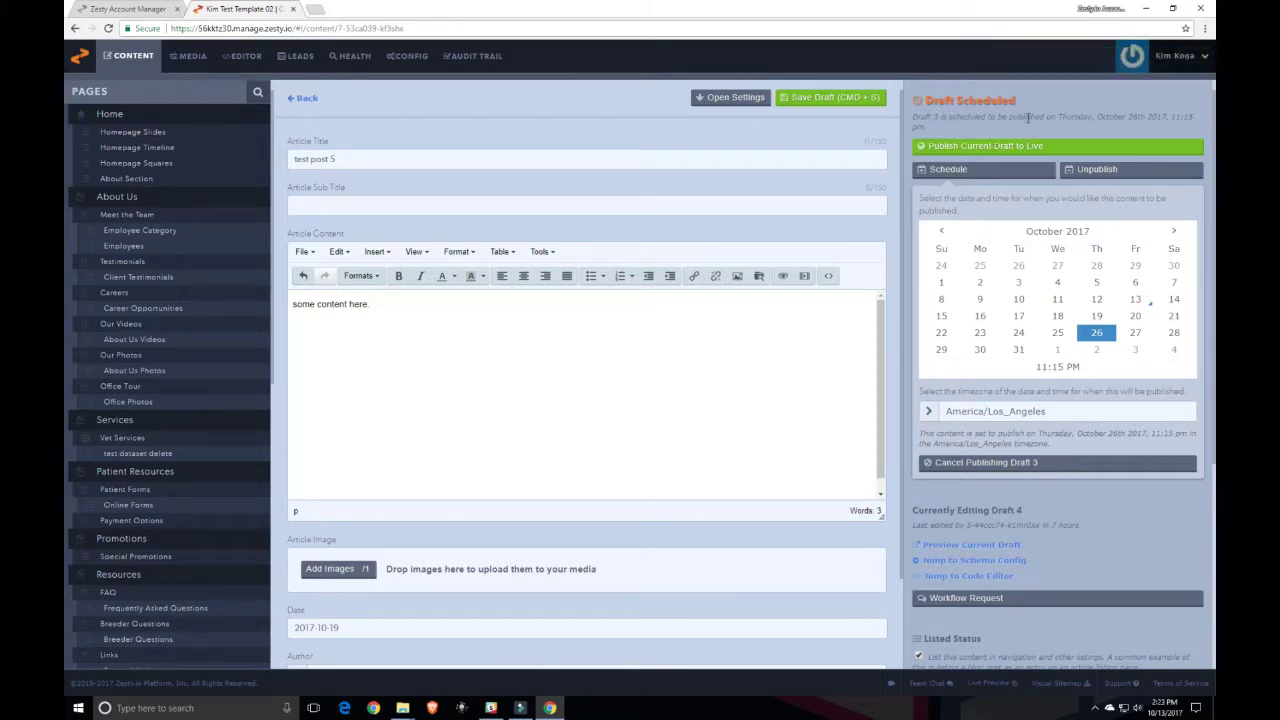
Reopen the Schedule panel and cancel Draft 3's scheduled publish
{"action": "left_click", "coordinate": [986, 170]}
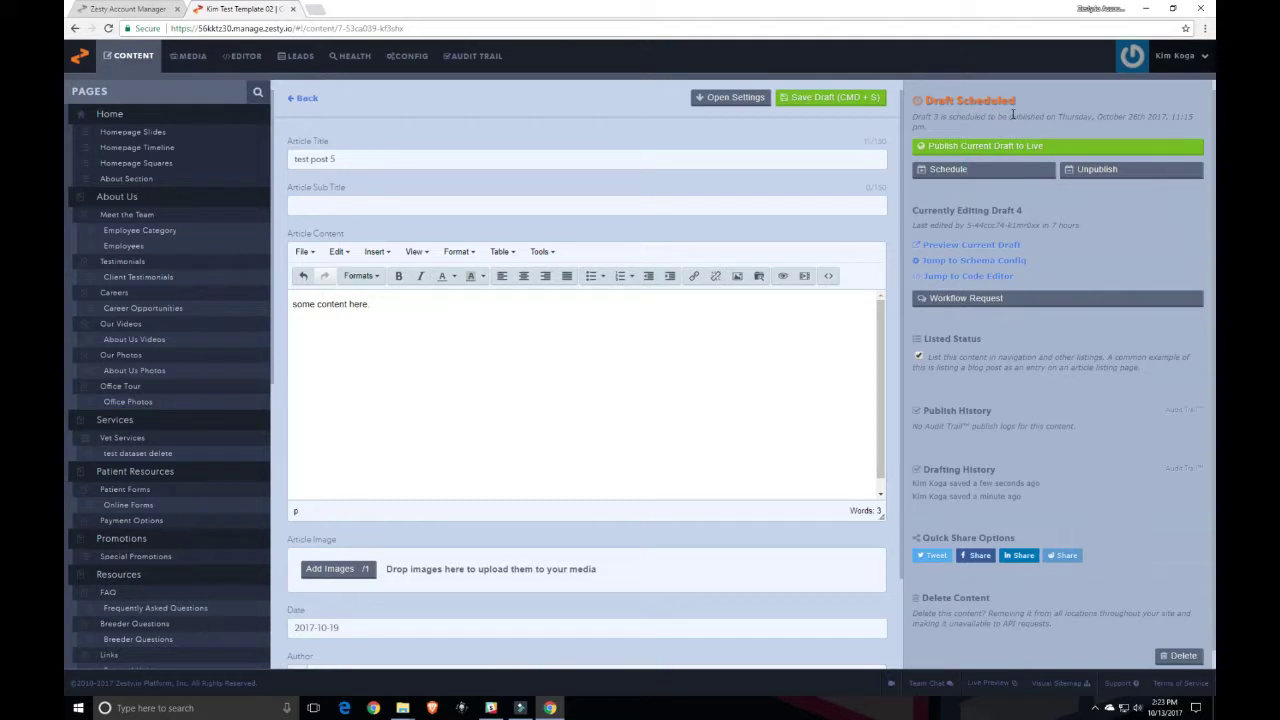
{"action": "left_click", "coordinate": [973, 172]}
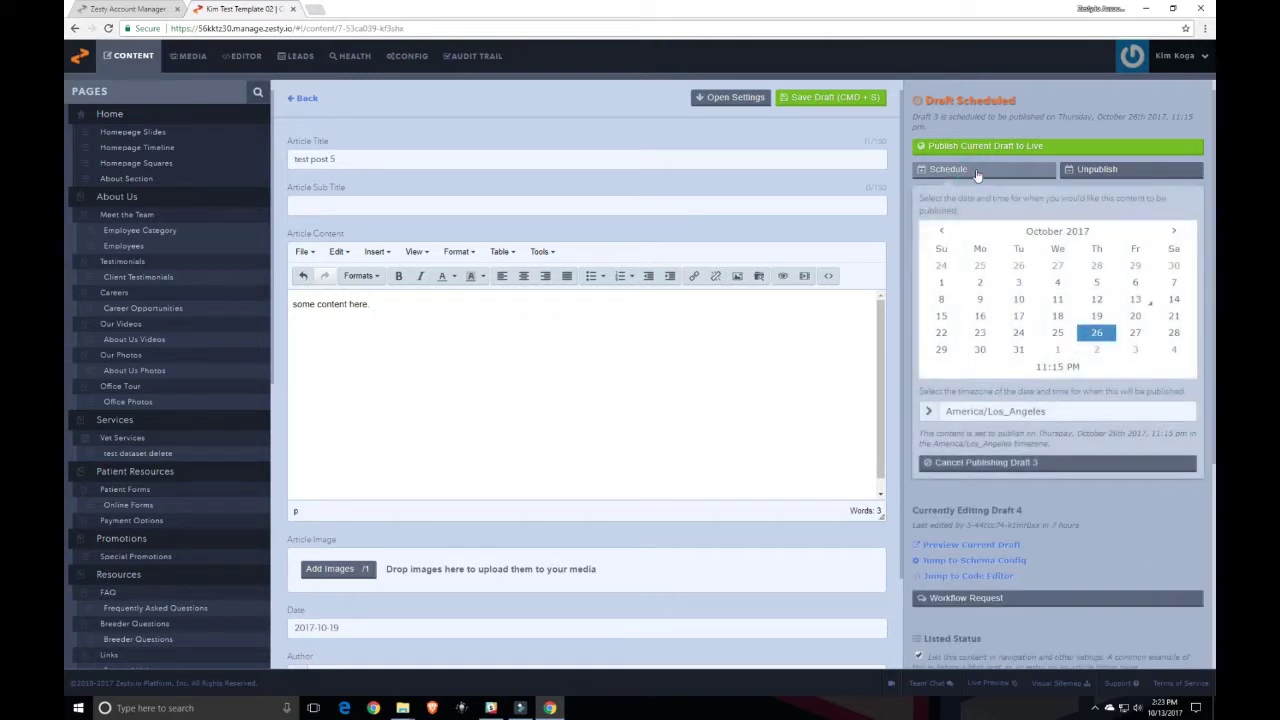
{"action": "left_click", "coordinate": [1017, 463]}
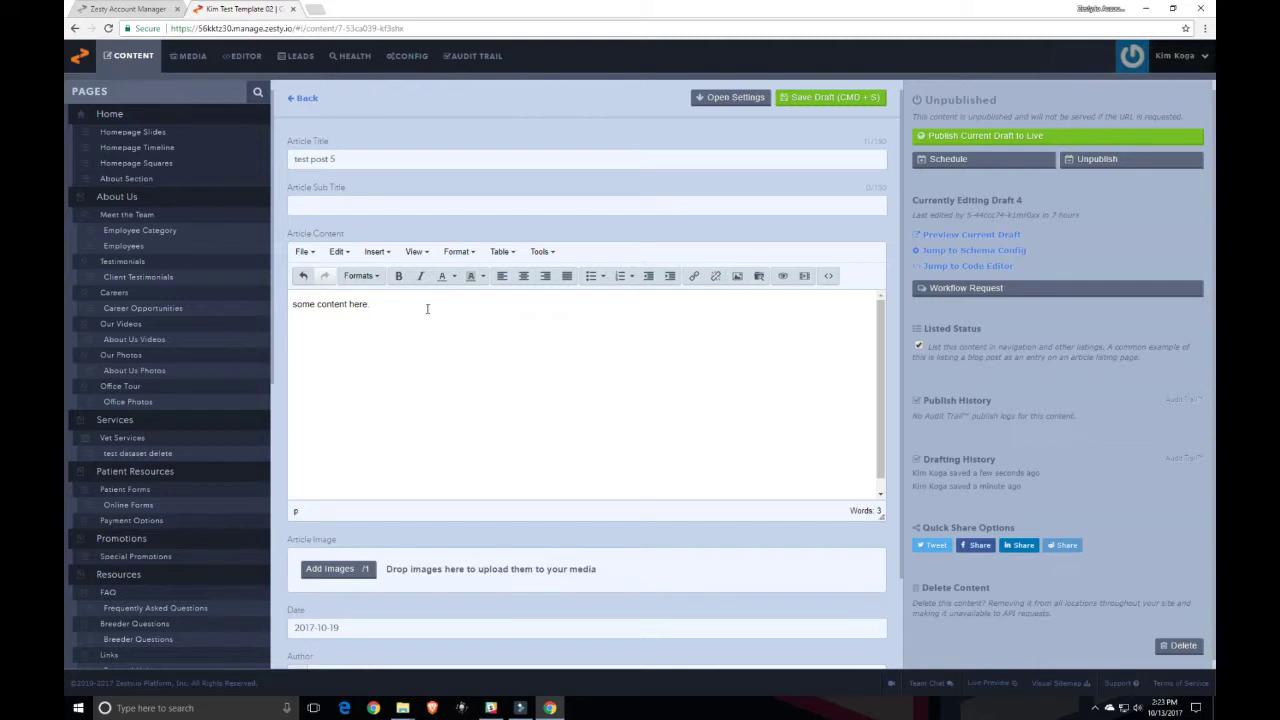
Paste extra 'some content here' sentences after the body text and save as Draft 5
{"action": "left_click_drag", "start_coordinate": [420, 306], "coordinate": [253, 308]}
{"action": "key", "text": "ctrl+c"}
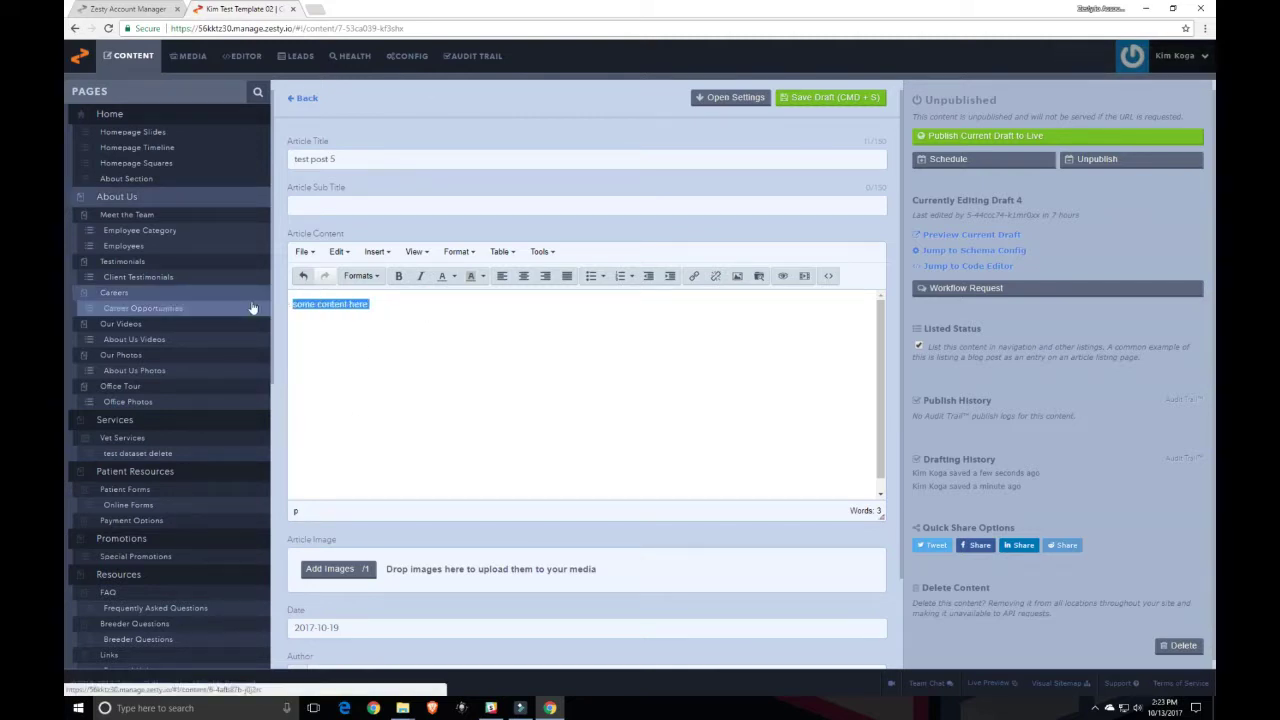
{"action": "left_click", "coordinate": [390, 306]}
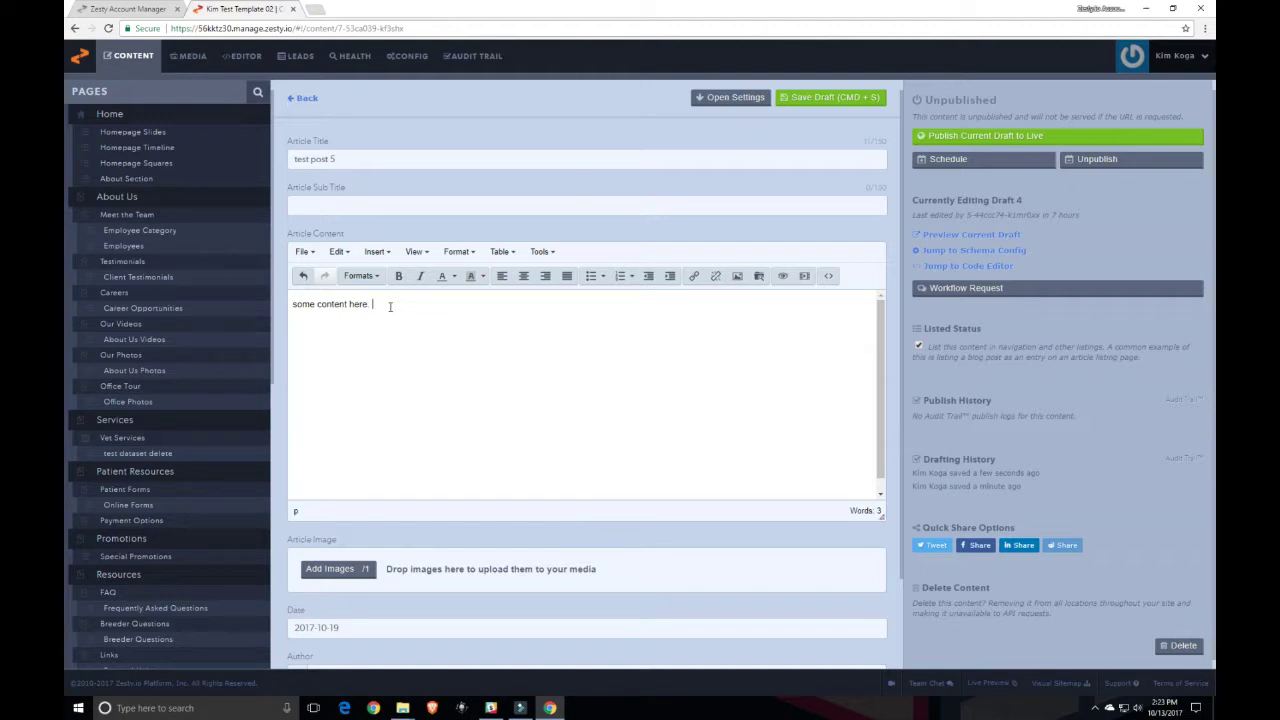
{"action": "key", "text": "ctrl+v"}
{"action": "type", "text": "some content here"}
{"action": "type", "text": "some content here"}
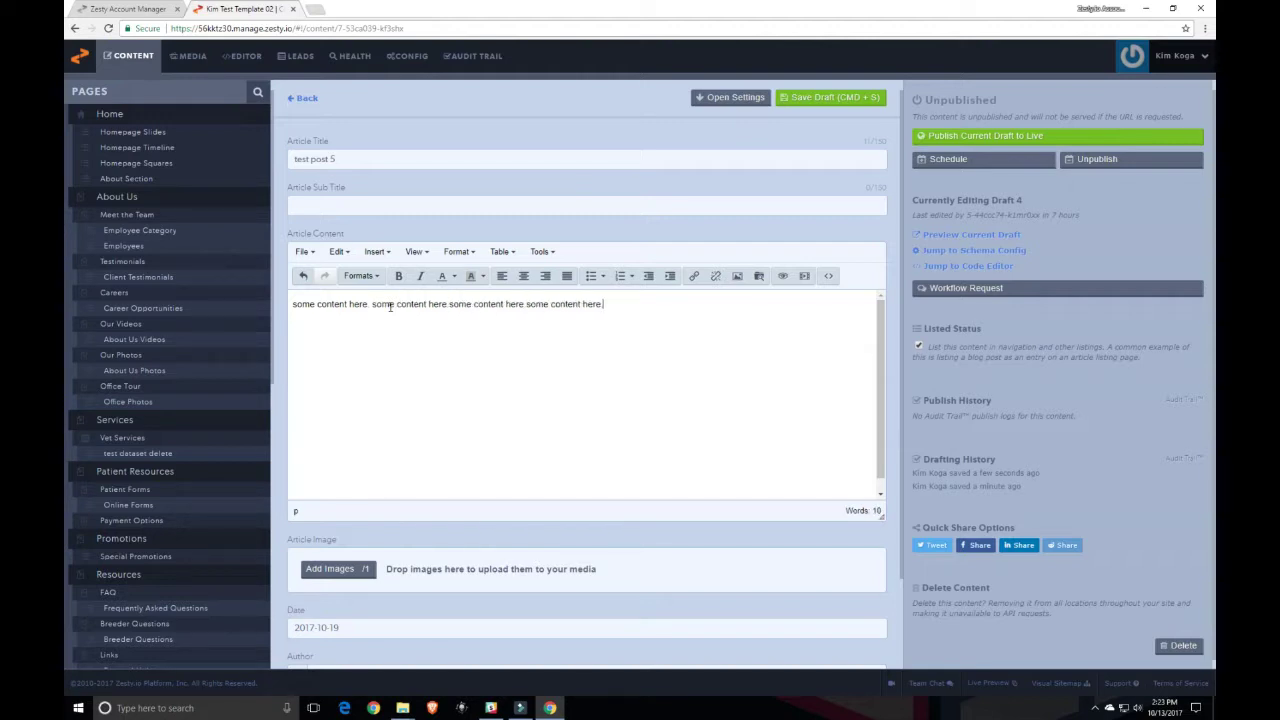
{"action": "left_click", "coordinate": [832, 100]}
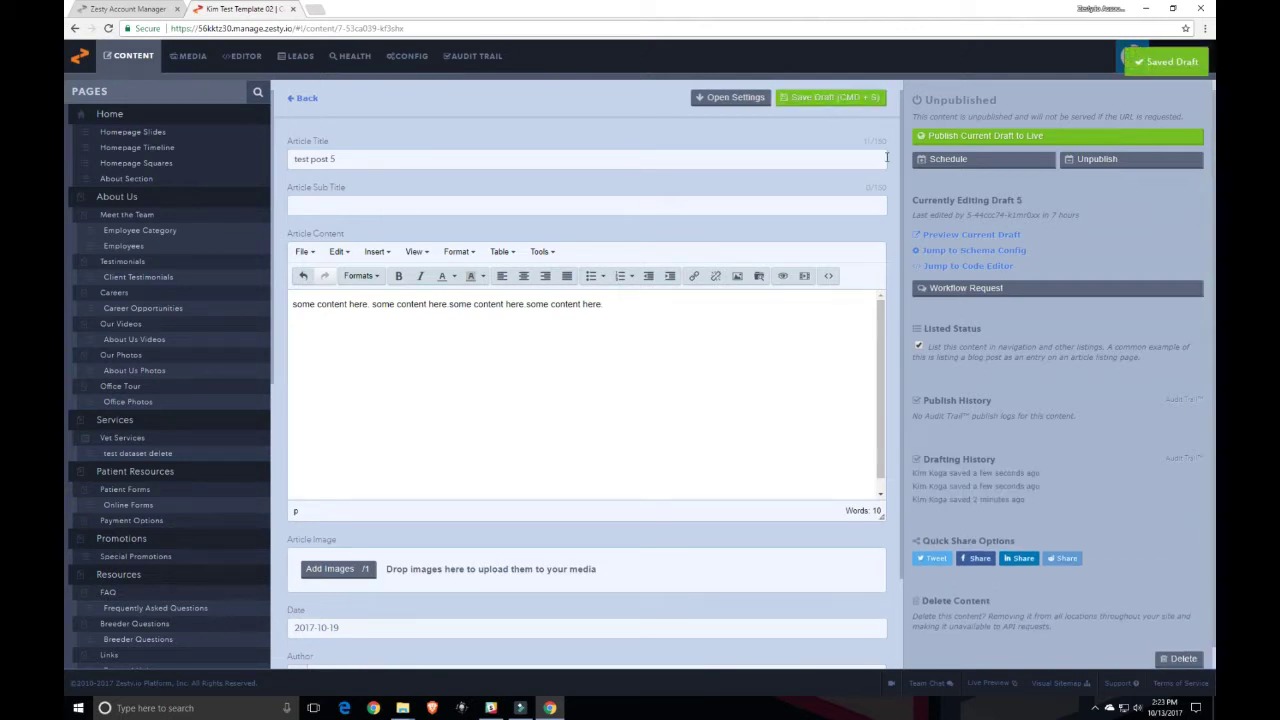
{"action": "left_click", "coordinate": [978, 161]}
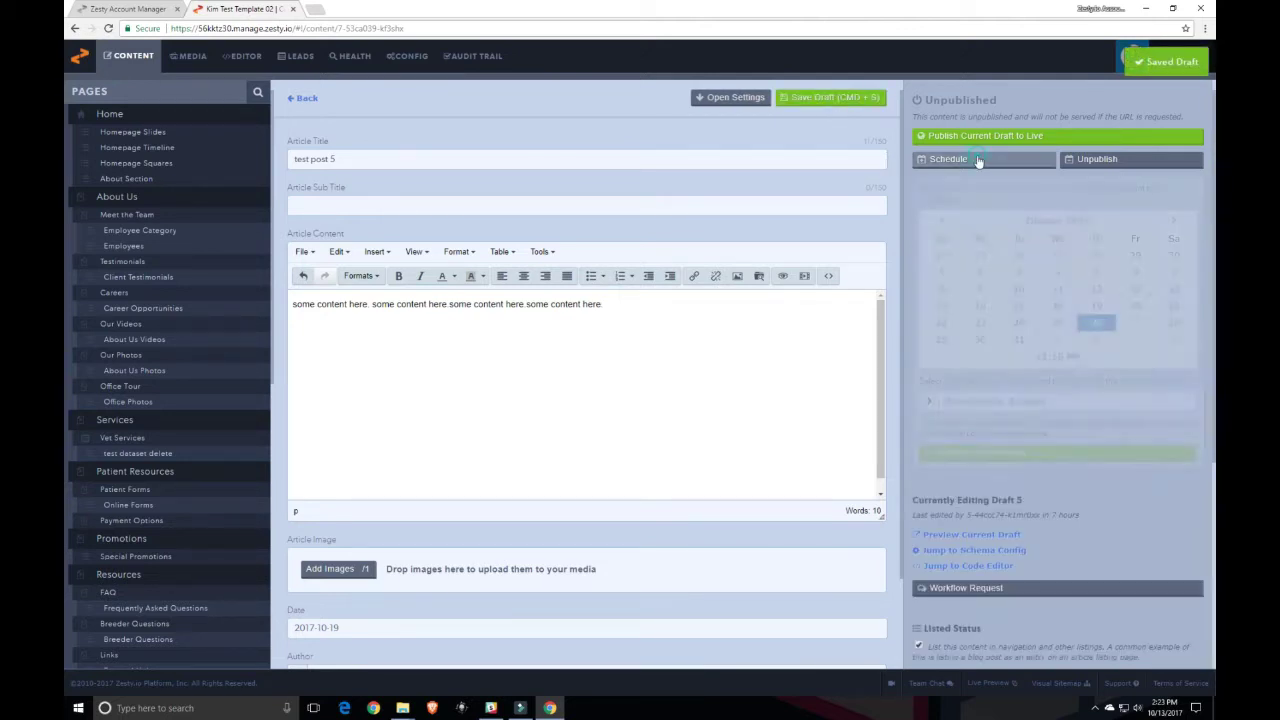
Schedule Draft 5 to publish October 24, 2017 at 9:17 PM
{"action": "left_click", "coordinate": [1018, 322]}
{"action": "left_click", "coordinate": [1053, 358]}
{"action": "left_click", "coordinate": [1031, 279]}
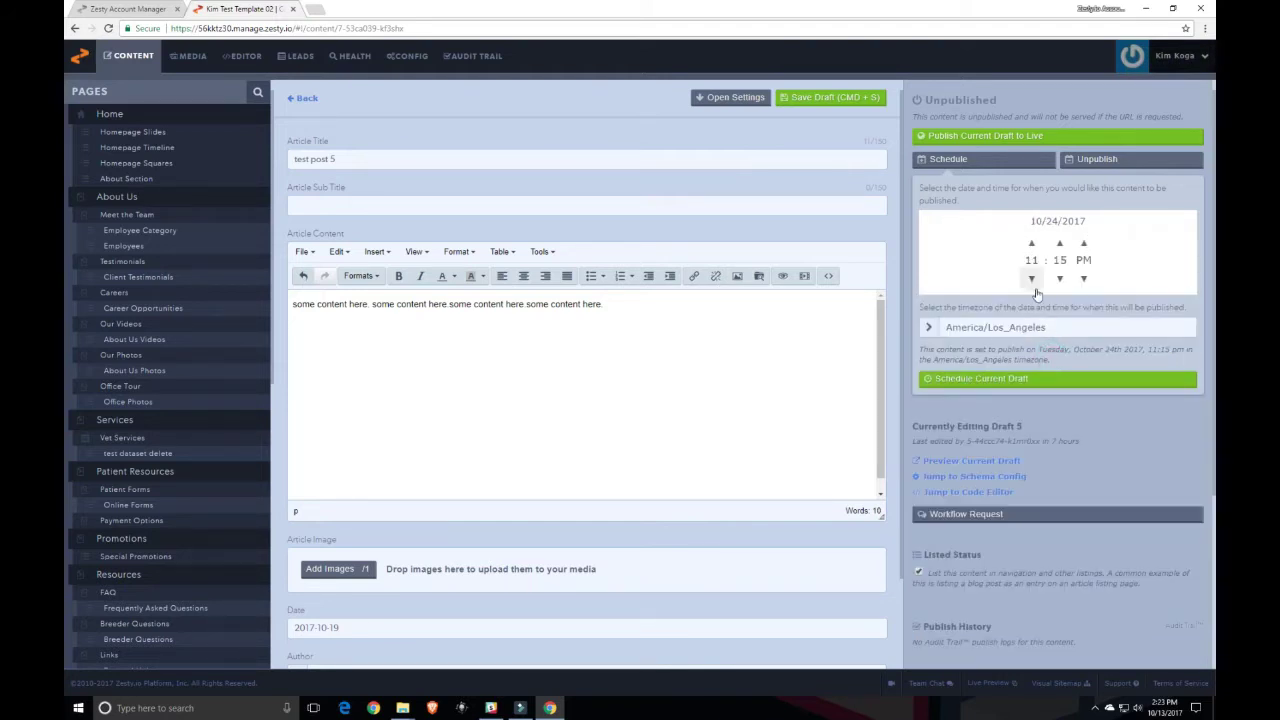
{"action": "left_click", "coordinate": [1031, 279]}
{"action": "left_click", "coordinate": [1060, 243]}
{"action": "left_click", "coordinate": [1060, 243]}
{"action": "left_click", "coordinate": [1044, 386]}
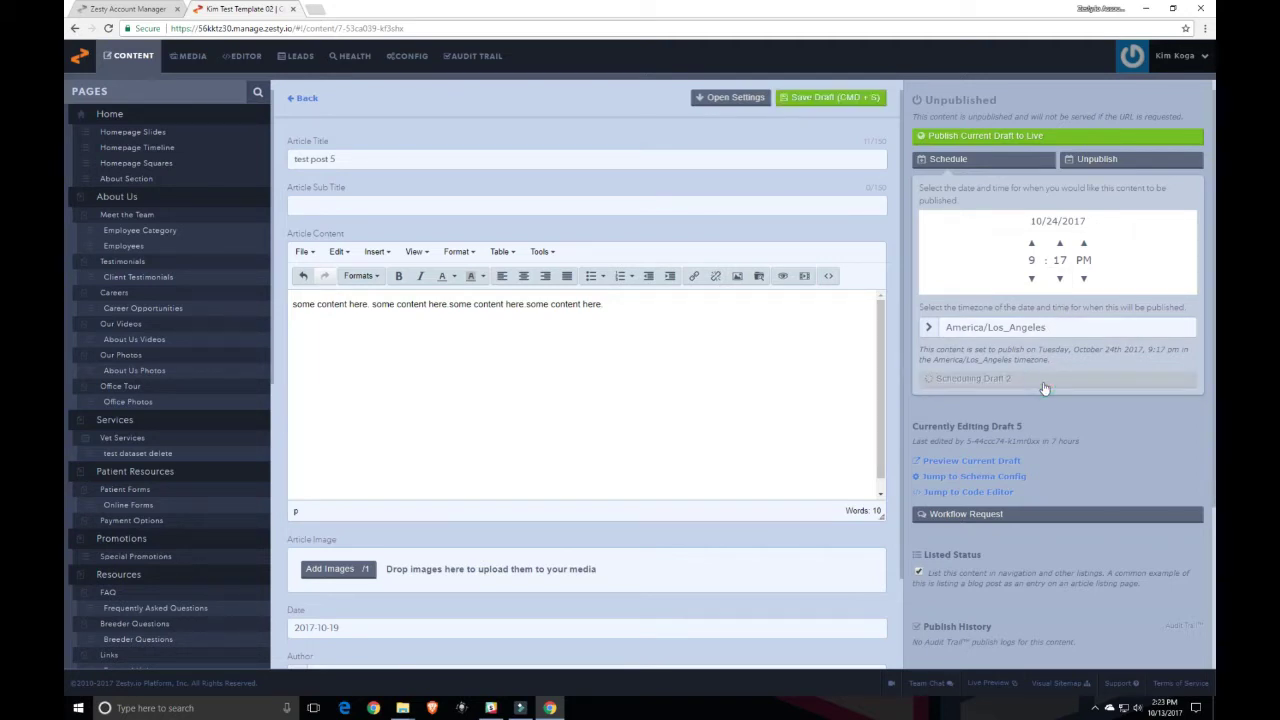